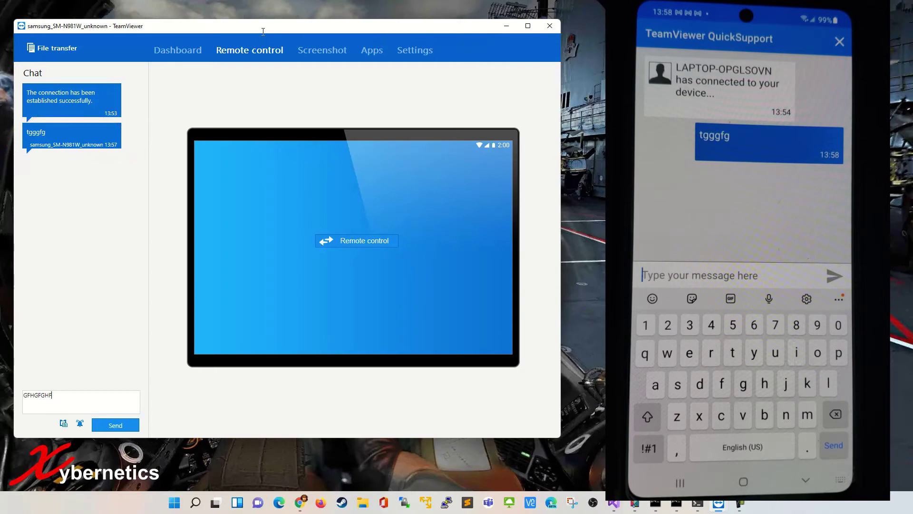
# Step: Send the chat message 'GFHGFGHFHGFH' to the phone's QuickSupport chat
pyautogui.press('Return')
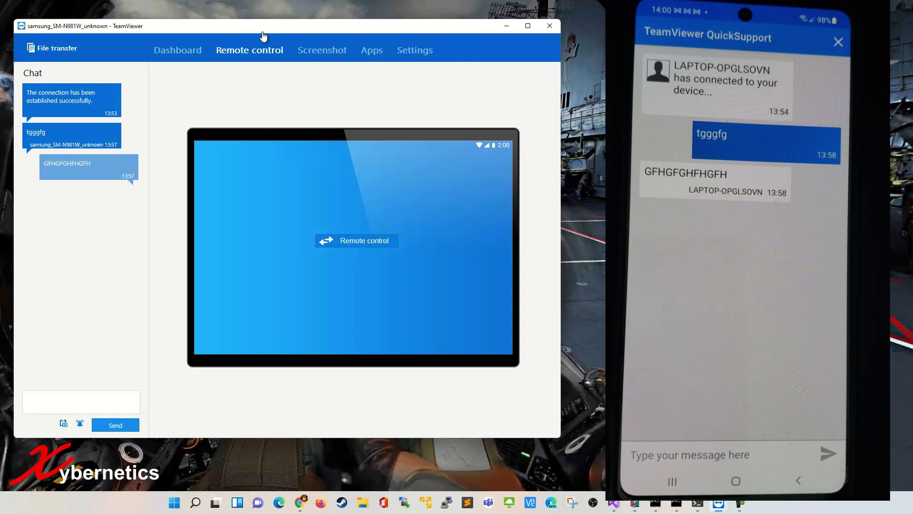
# Step: Start a remote control session with the phone from the device preview
pyautogui.click(262, 36)
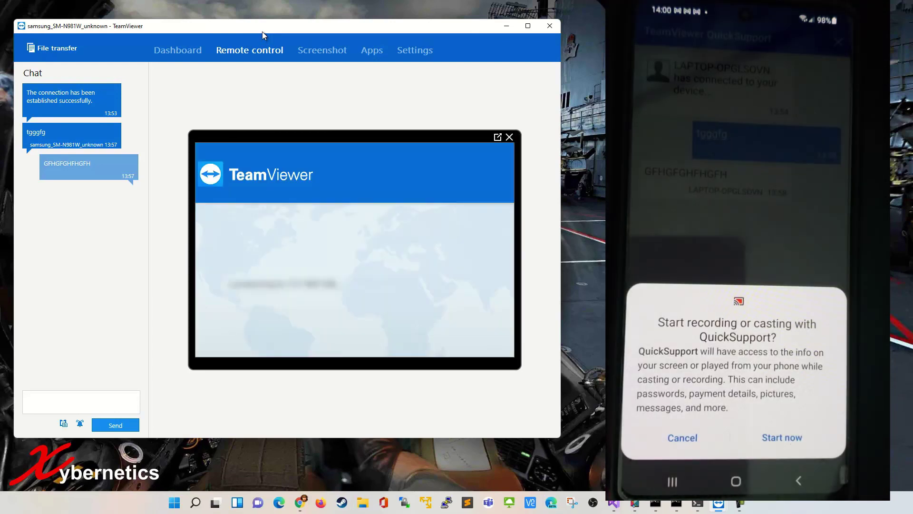